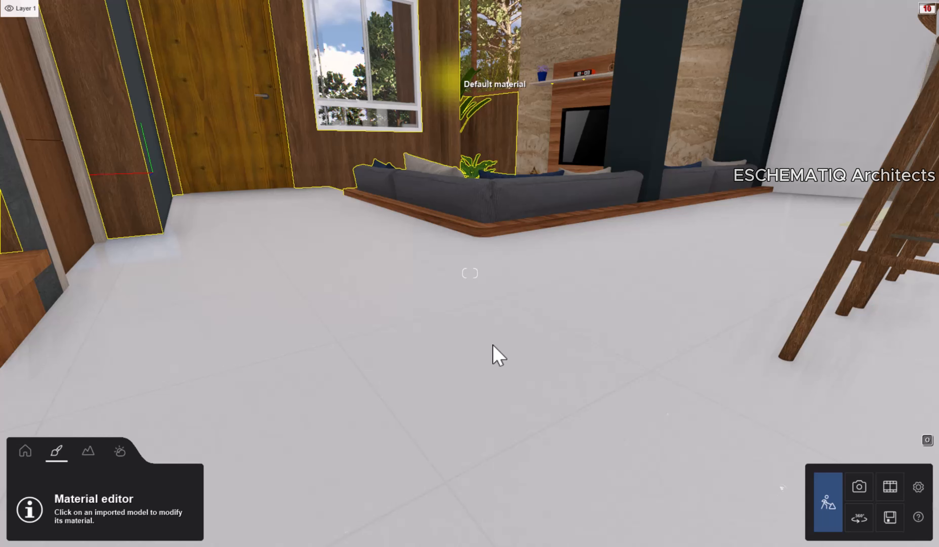
Open the white floor's material and browse the Stone material library's Tiles category.
click(473, 343)
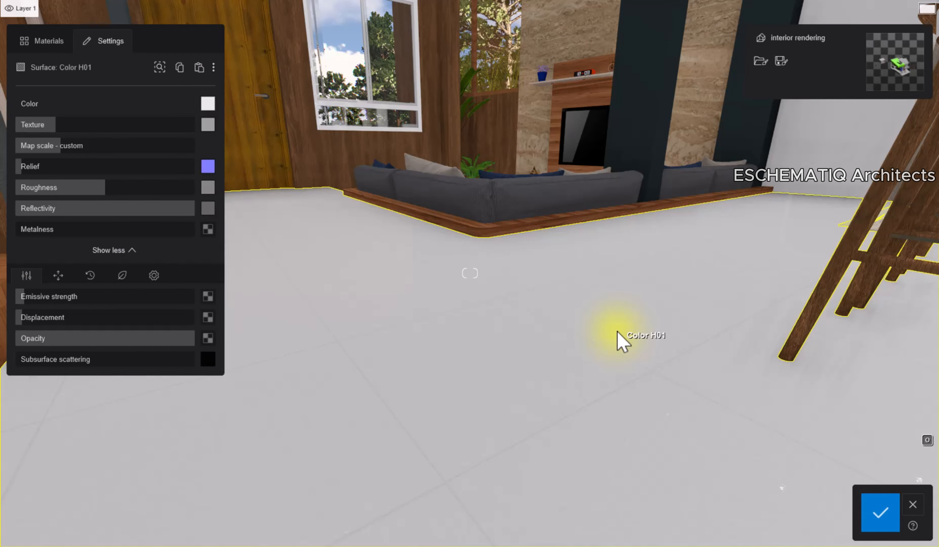
click(43, 40)
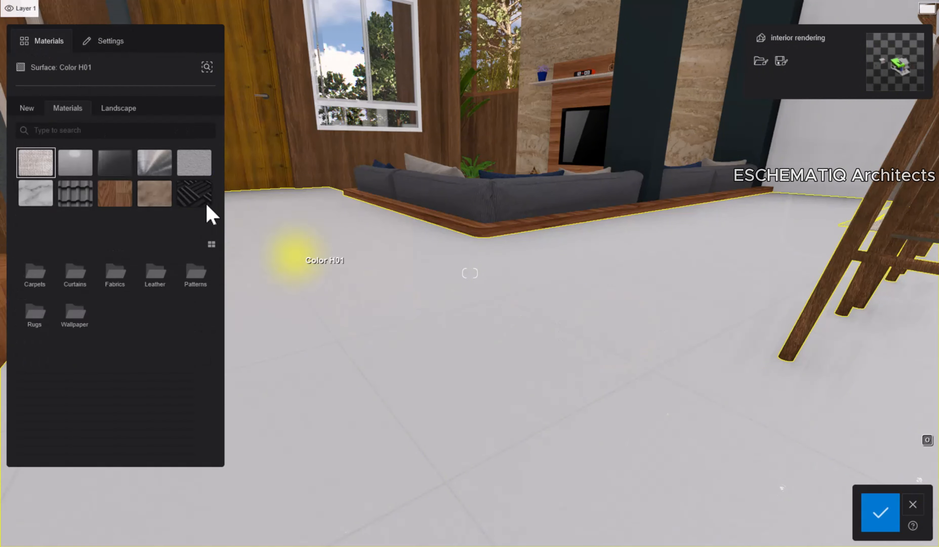
click(37, 198)
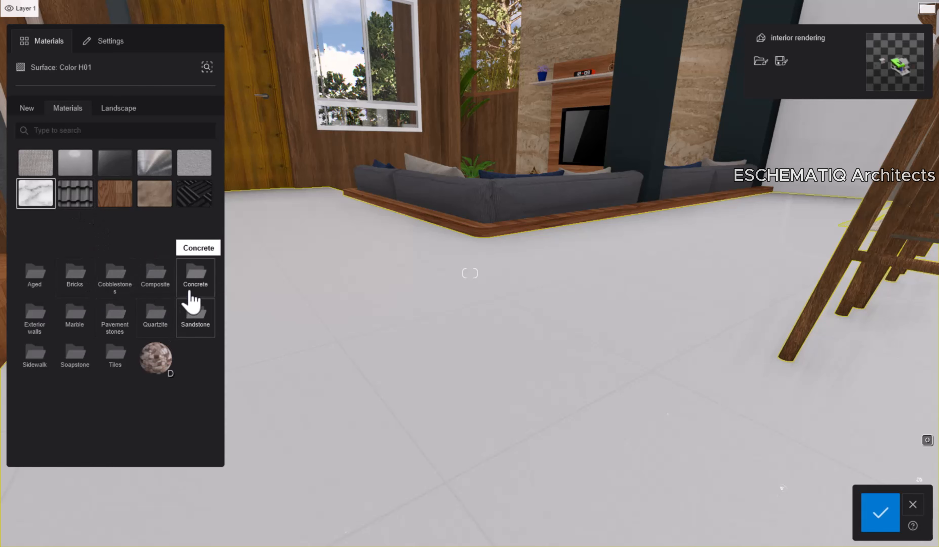
click(126, 355)
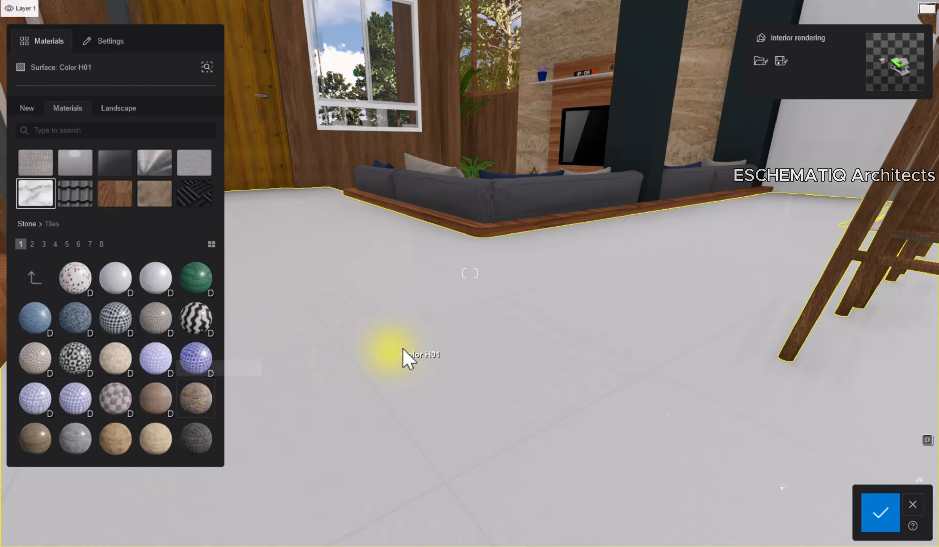
Examine the floor material's current settings, especially its roughness and reflectivity.
click(108, 42)
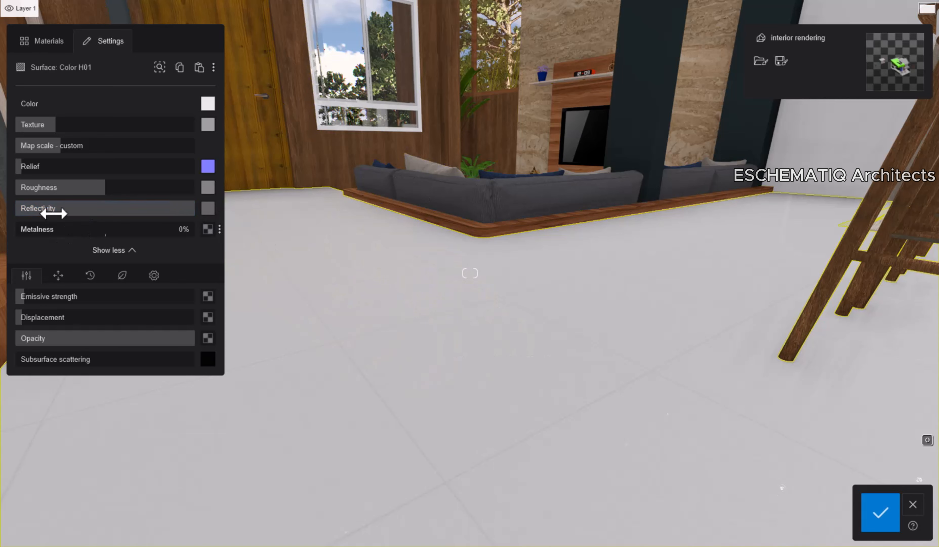
click(491, 324)
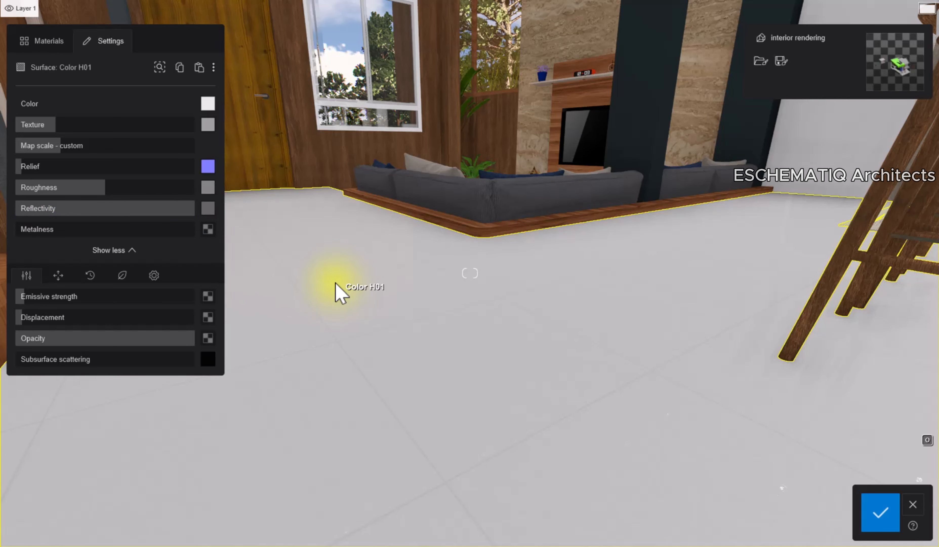
mouse_move(210, 208)
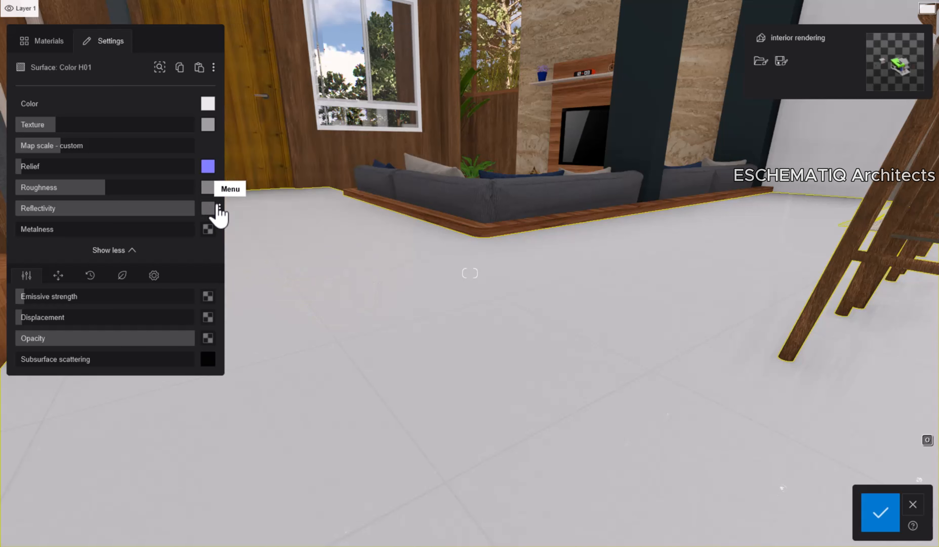
mouse_move(210, 190)
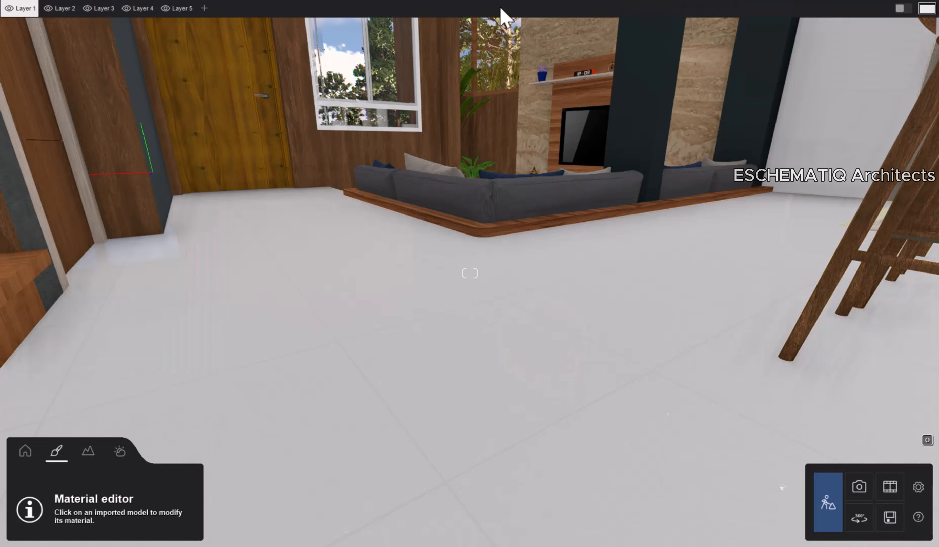
Review the floor material's relief, roughness, reflectivity, opacity and edge-softening options, and save the material.
click(386, 355)
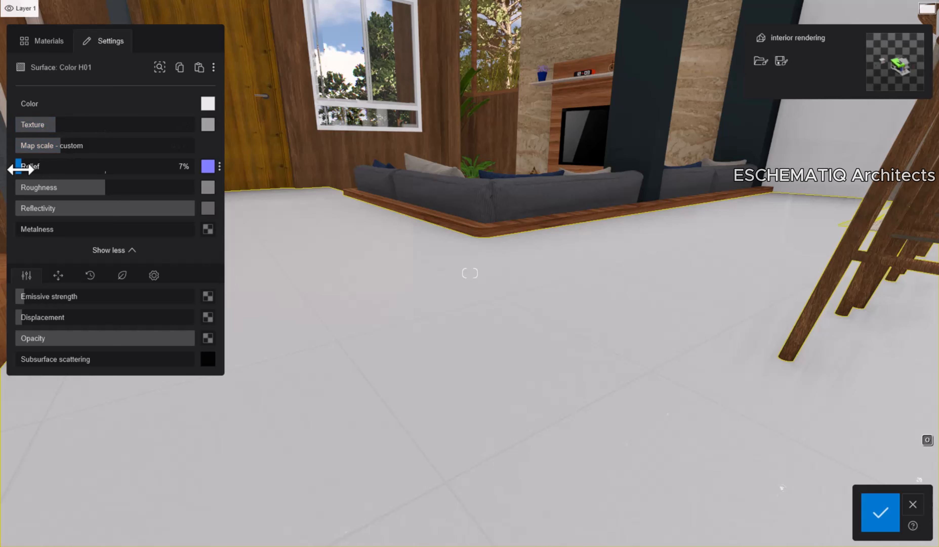
drag(88, 187, 105, 189)
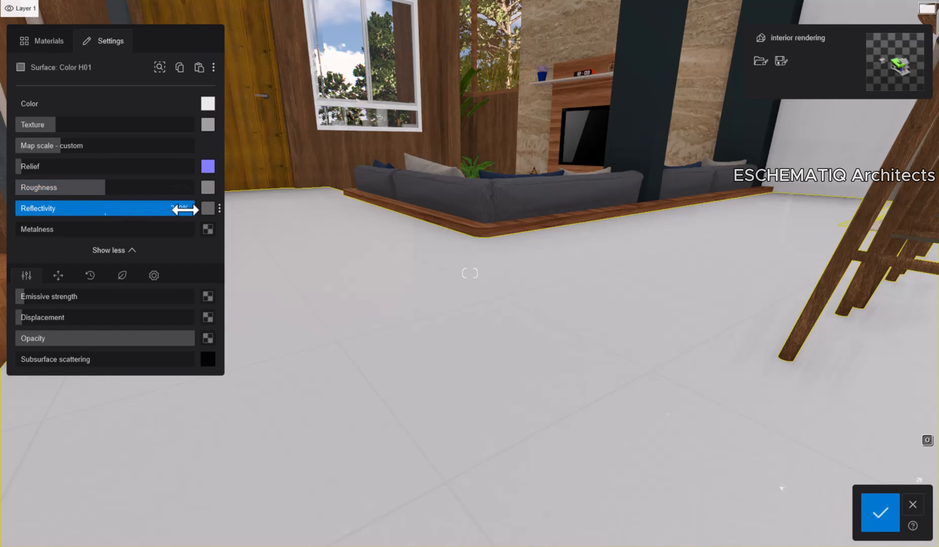
mouse_move(191, 207)
mouse_down()
mouse_move(42, 210)
mouse_move(241, 210)
mouse_move(289, 219)
mouse_up()
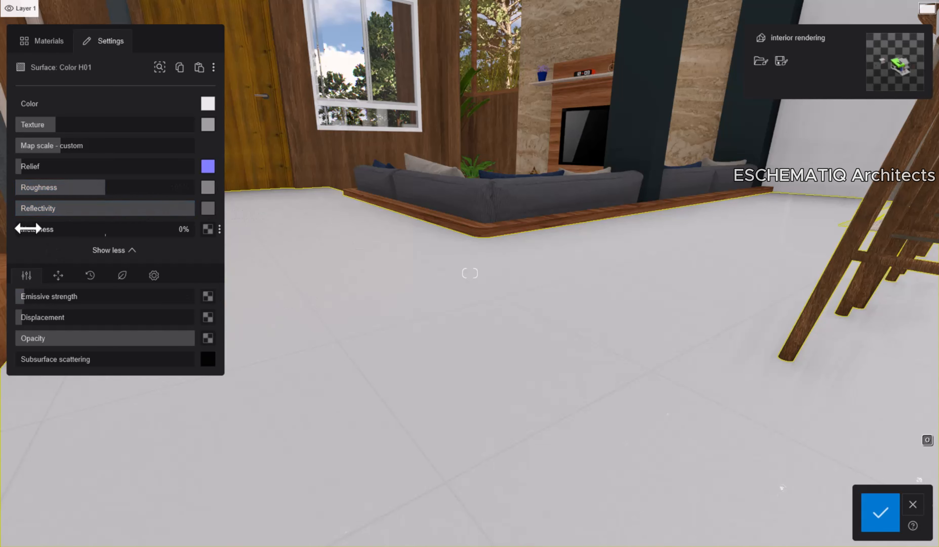
click(447, 319)
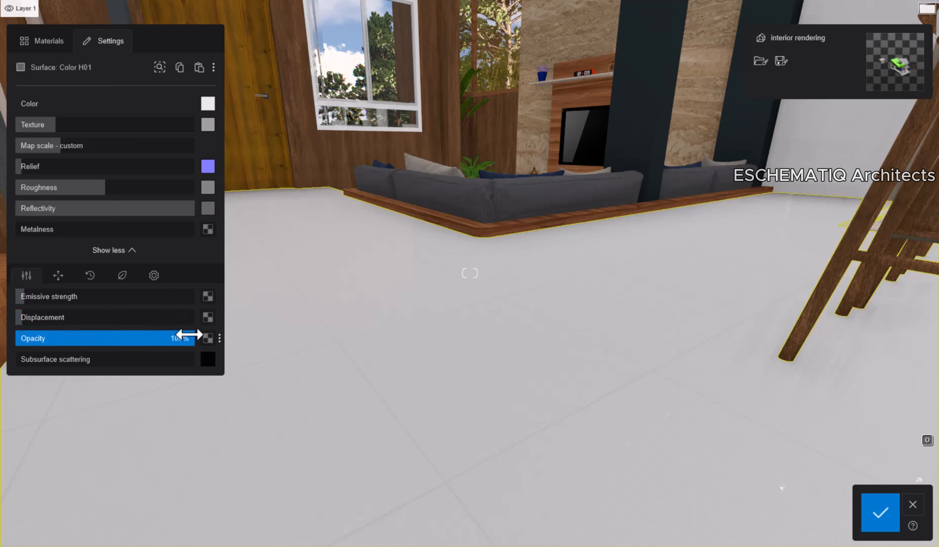
drag(189, 335, 207, 342)
click(154, 276)
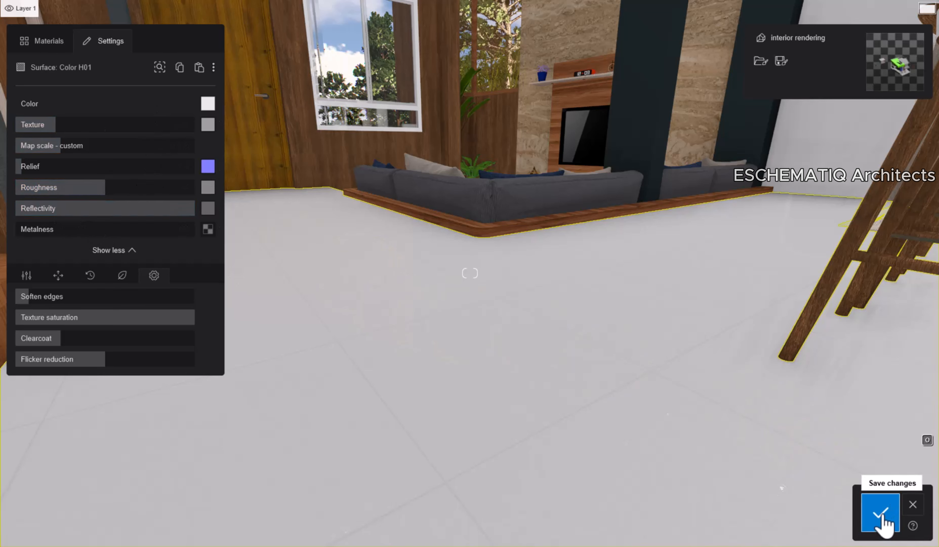
click(655, 377)
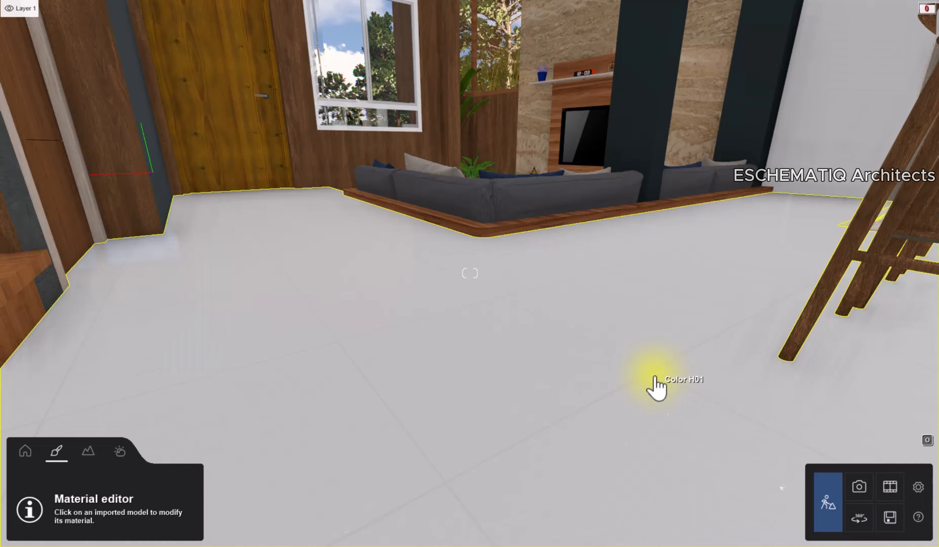
Switch to Photo mode and view the available styles for photo 7, keeping the Night style.
click(860, 491)
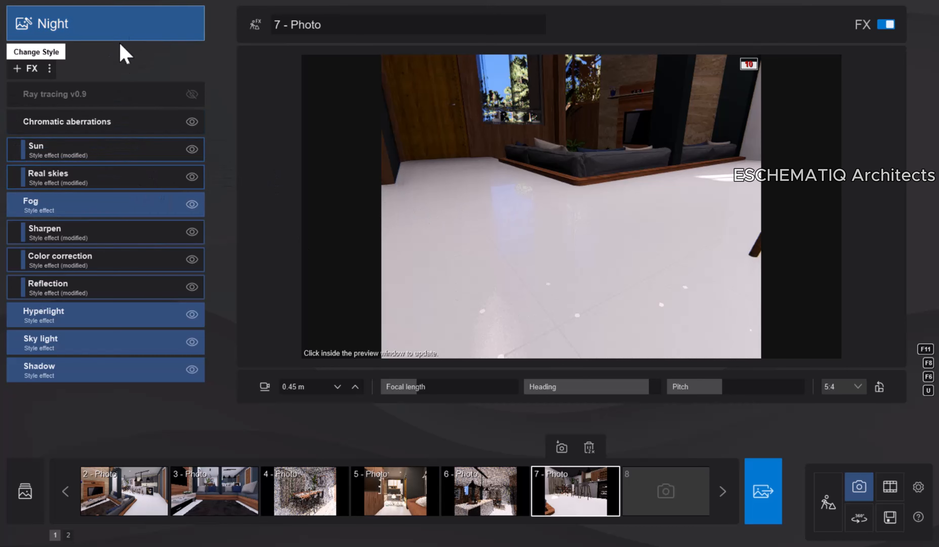
click(137, 35)
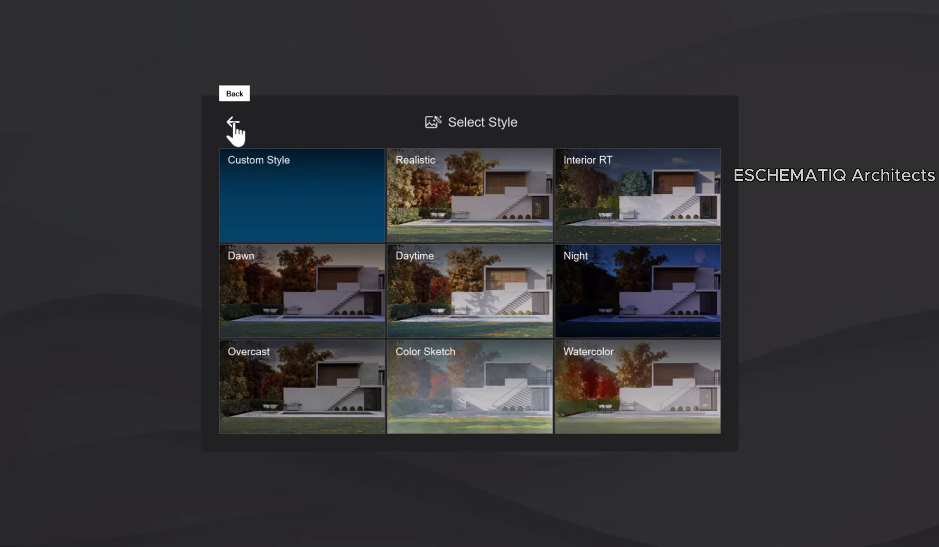
click(230, 123)
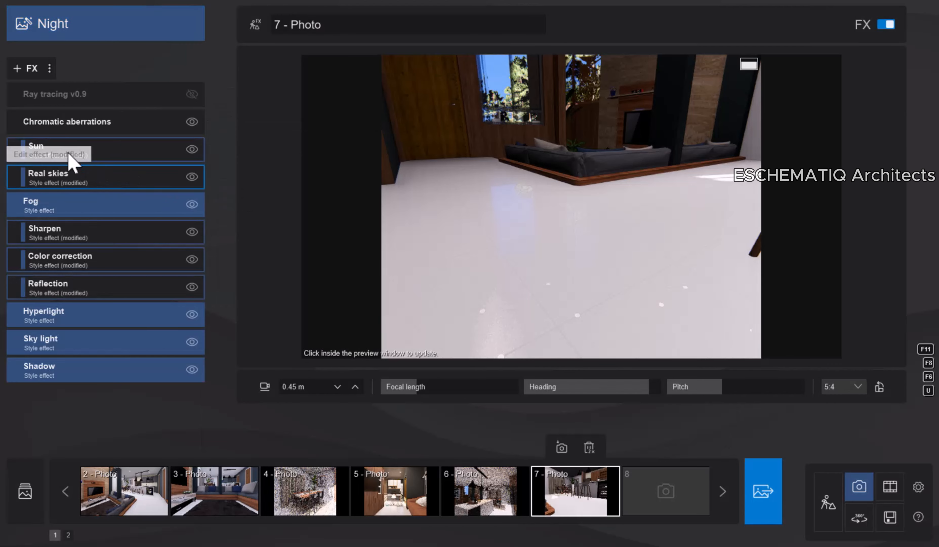
Inspect the settings of the Chromatic aberrations and Sun effects on photo 7.
click(145, 126)
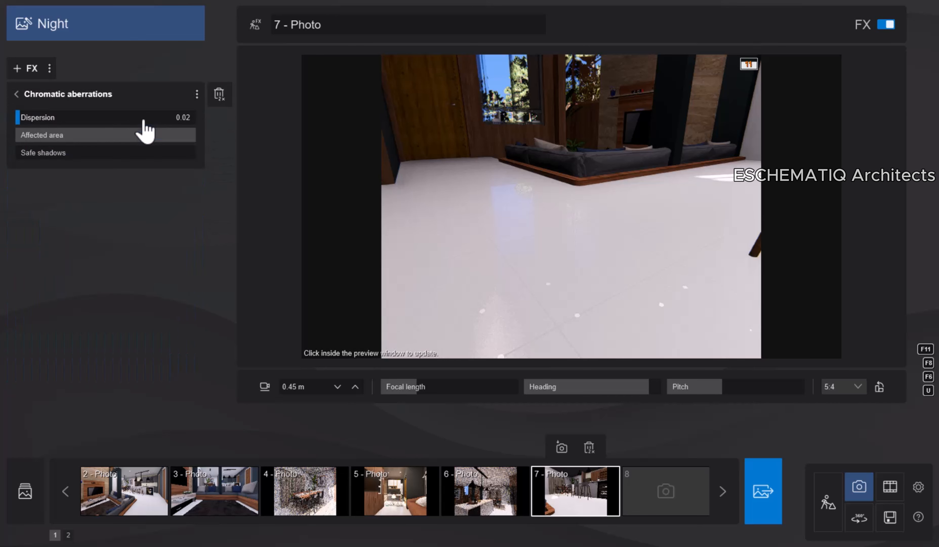
drag(113, 136, 34, 137)
click(17, 95)
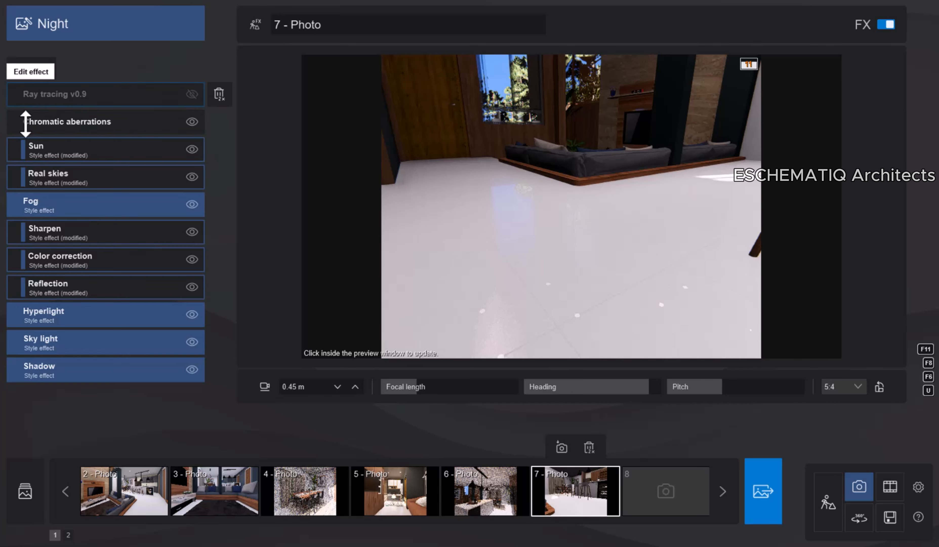
click(45, 155)
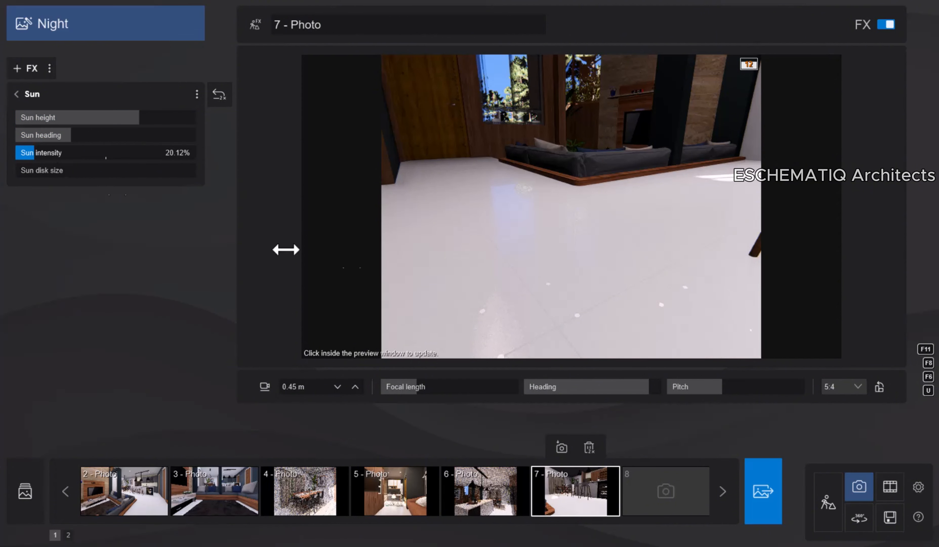
click(21, 95)
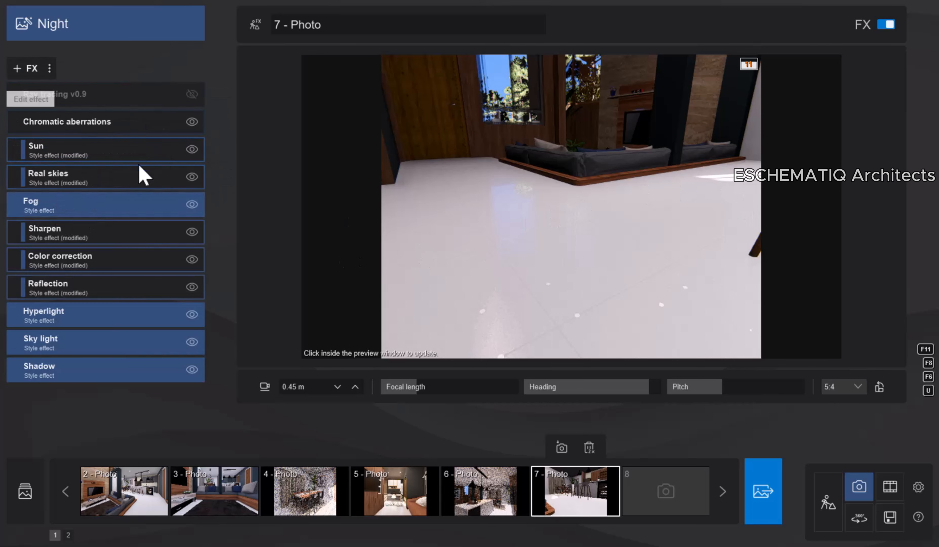
Inspect the Real skies effect and its sky library, keeping the current sunset sky.
click(139, 183)
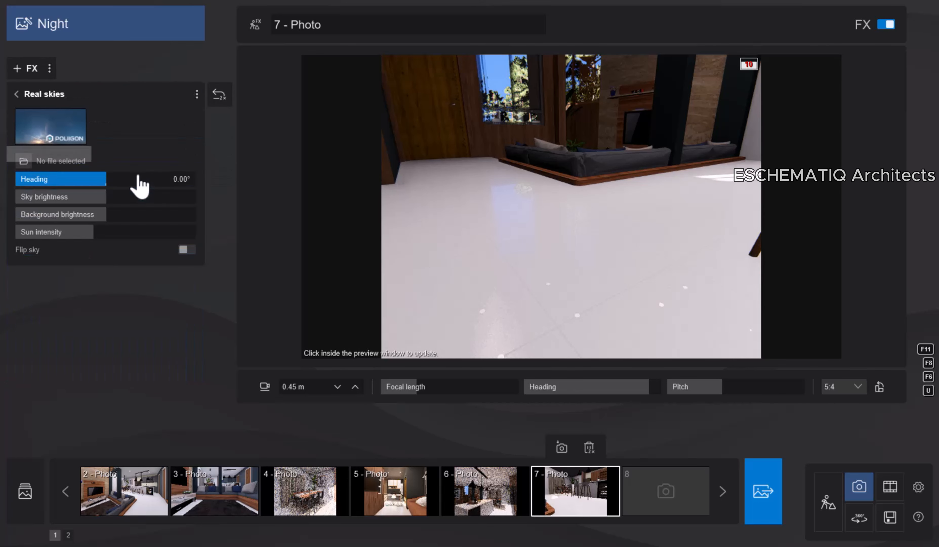
click(64, 133)
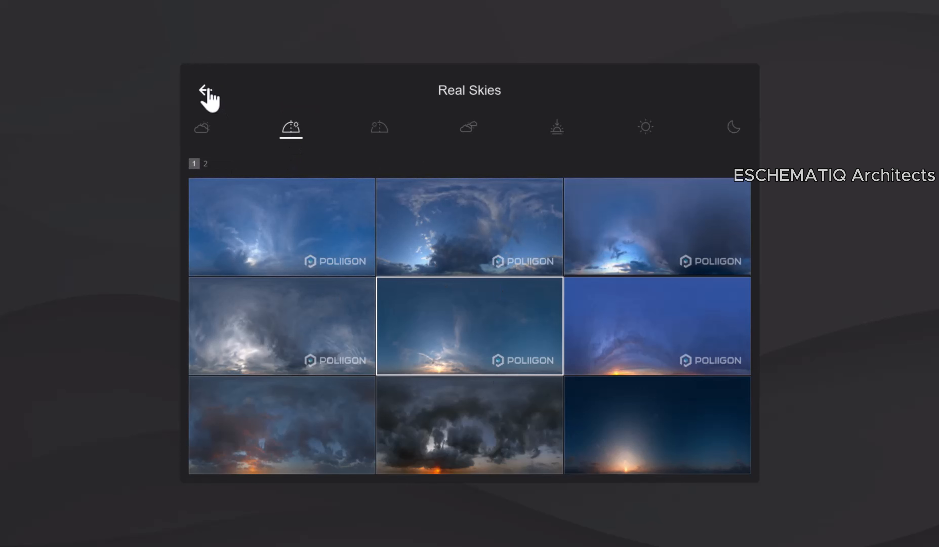
click(466, 283)
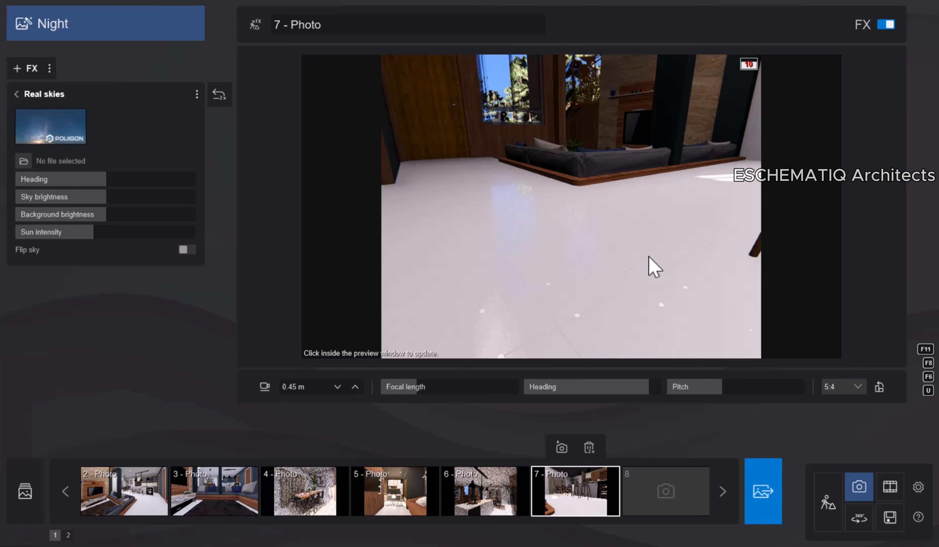
click(16, 94)
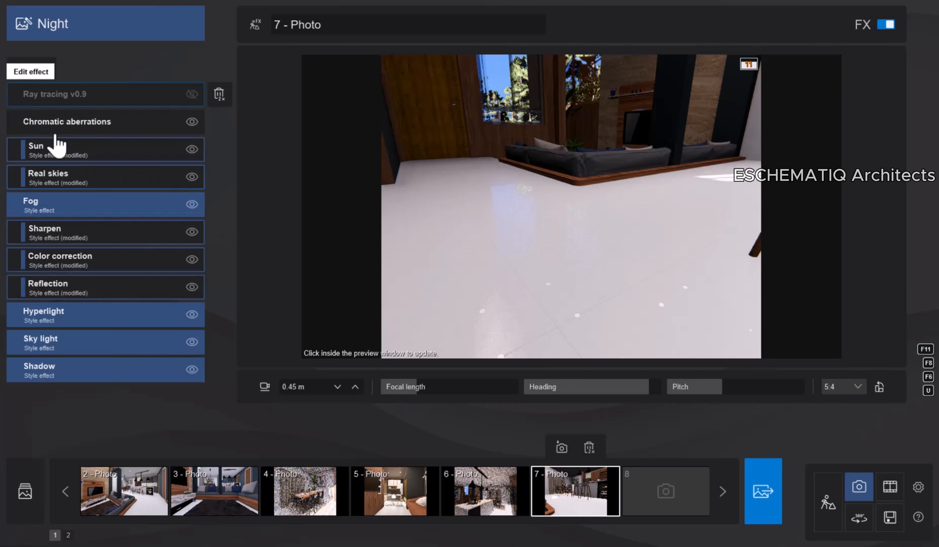
Inspect the Sharpen intensity and the Color correction settings on photo 7.
click(117, 234)
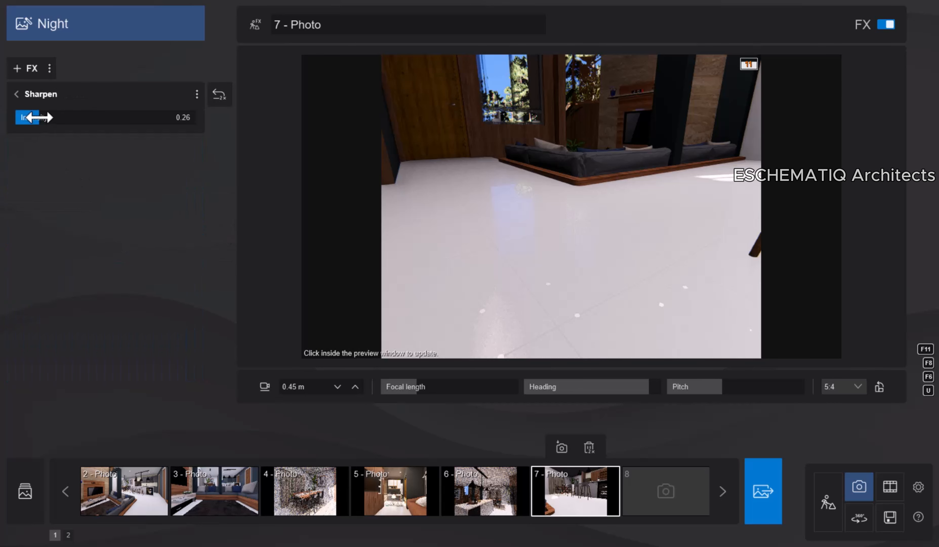
click(16, 94)
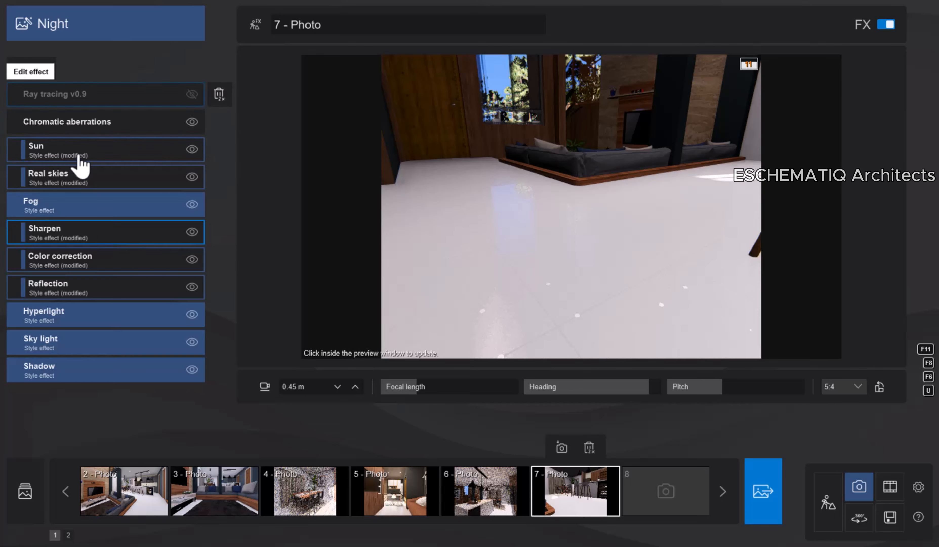
click(97, 259)
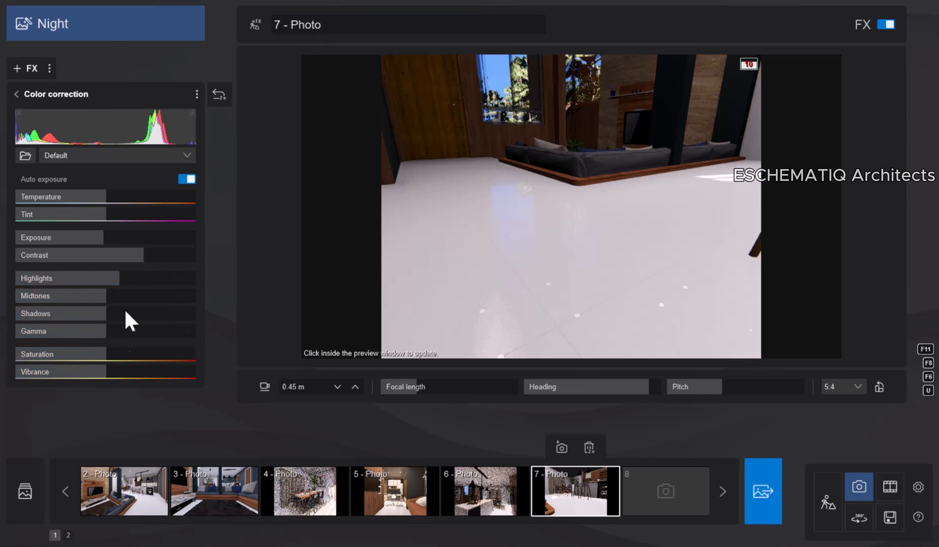
click(19, 95)
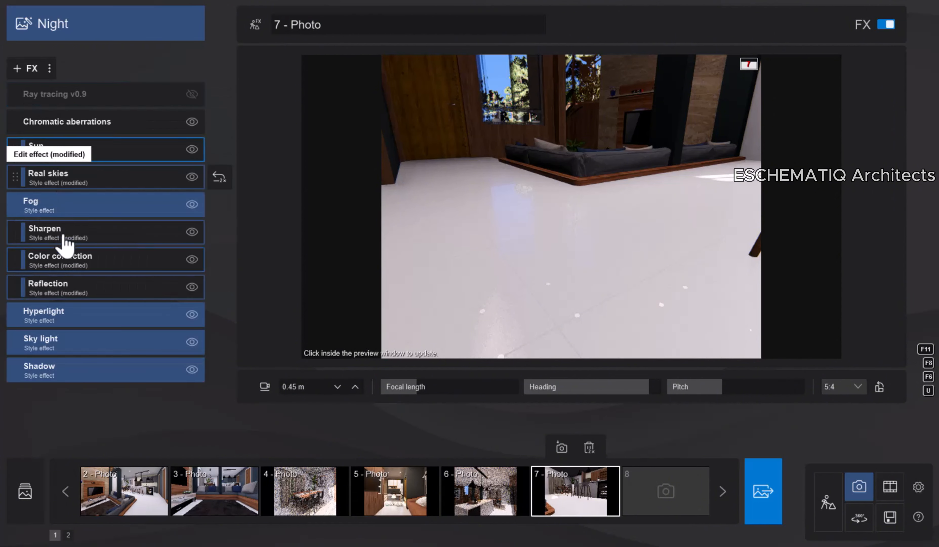
Inspect the Reflection effect and its active reflection planes in the scene, including the one on the floor.
click(71, 295)
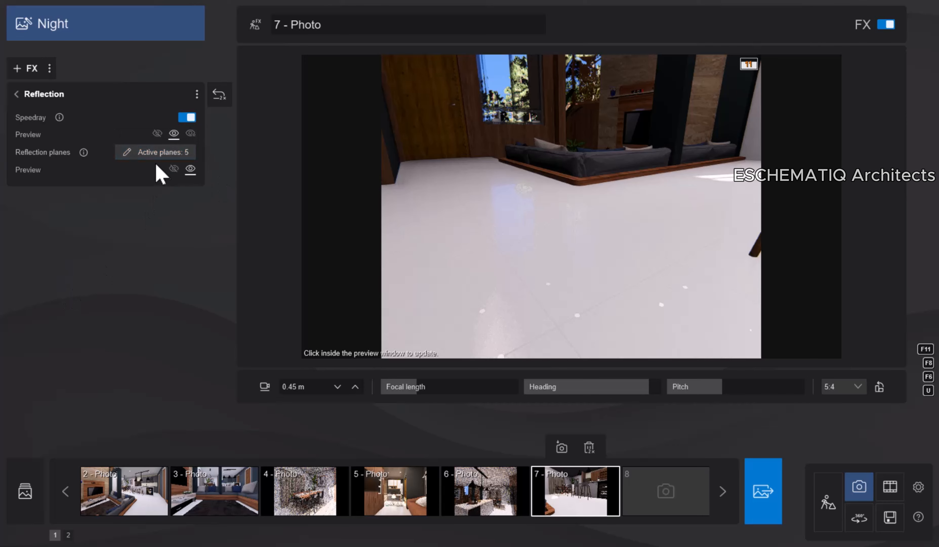
click(153, 152)
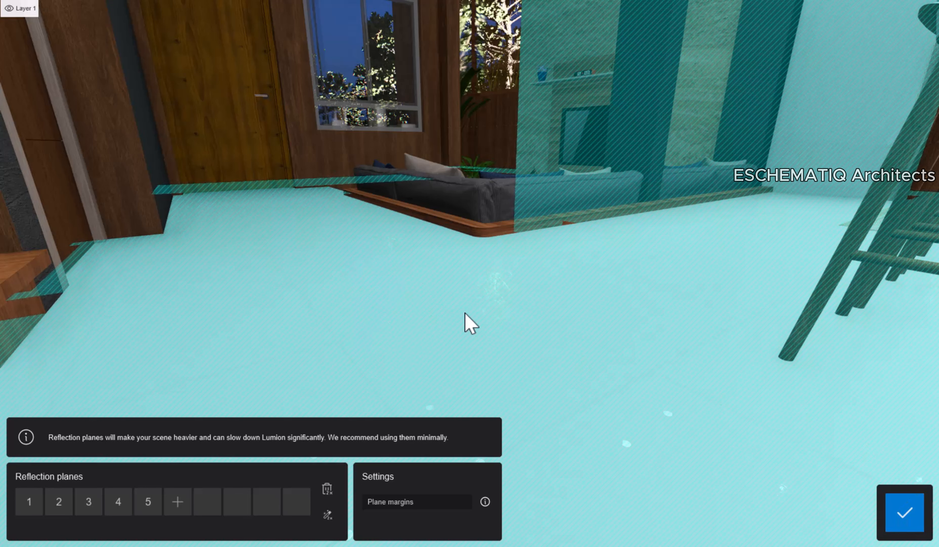
click(905, 524)
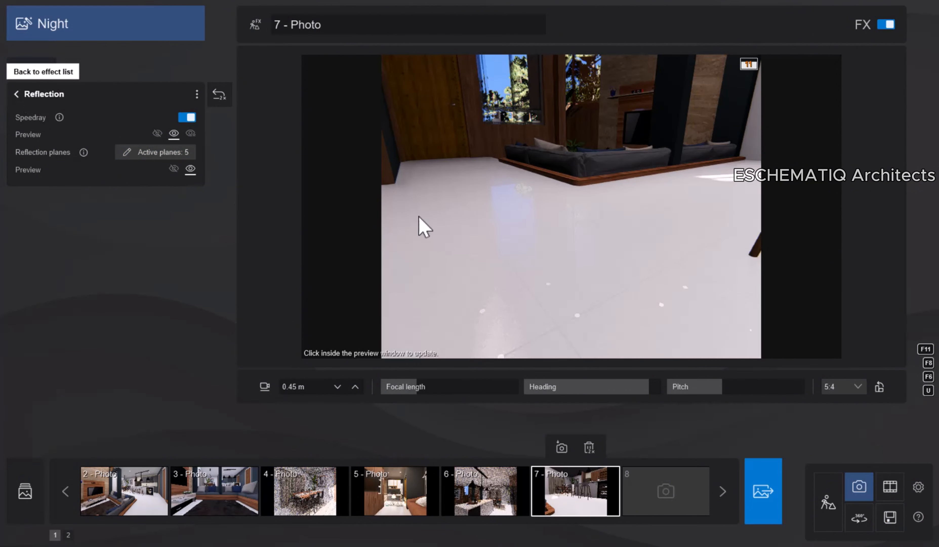
click(17, 94)
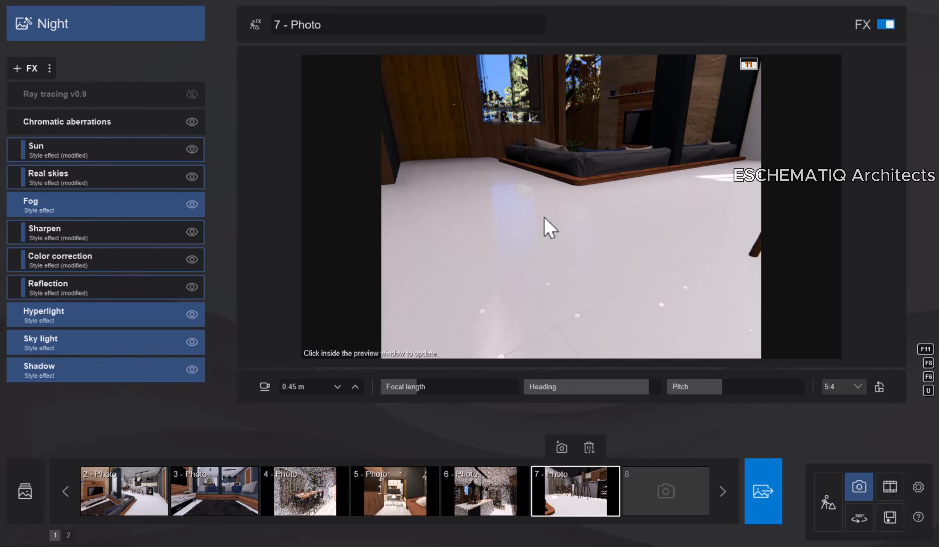
Update the preview of photo 7 and open the render options for the current shot.
click(606, 254)
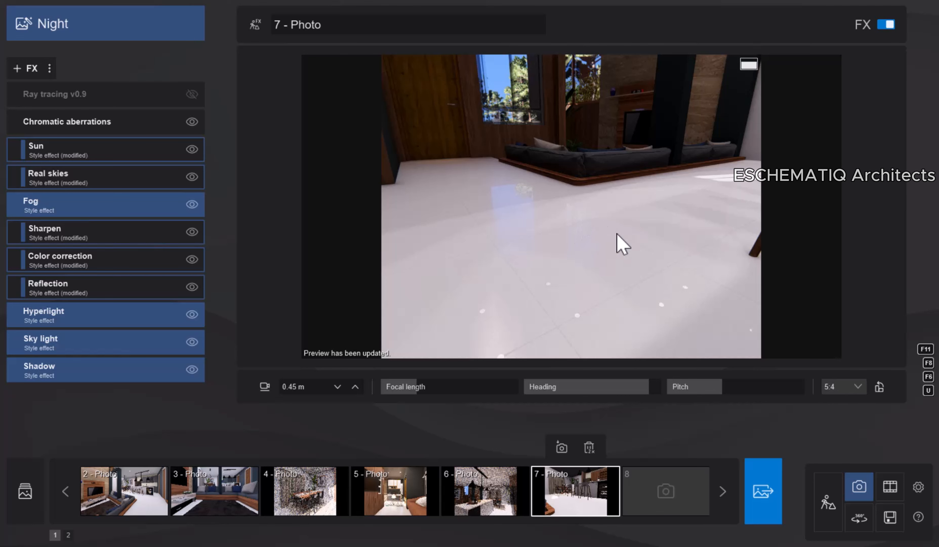
click(759, 490)
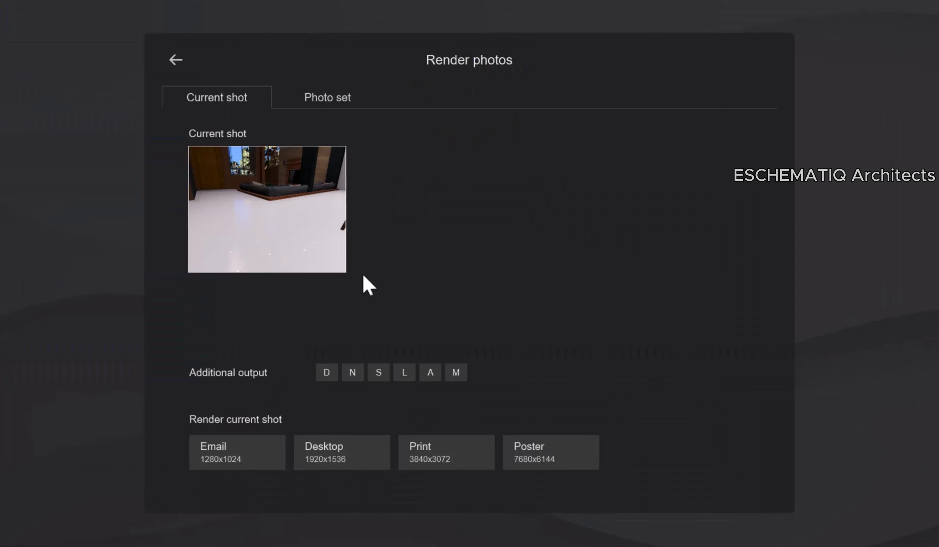